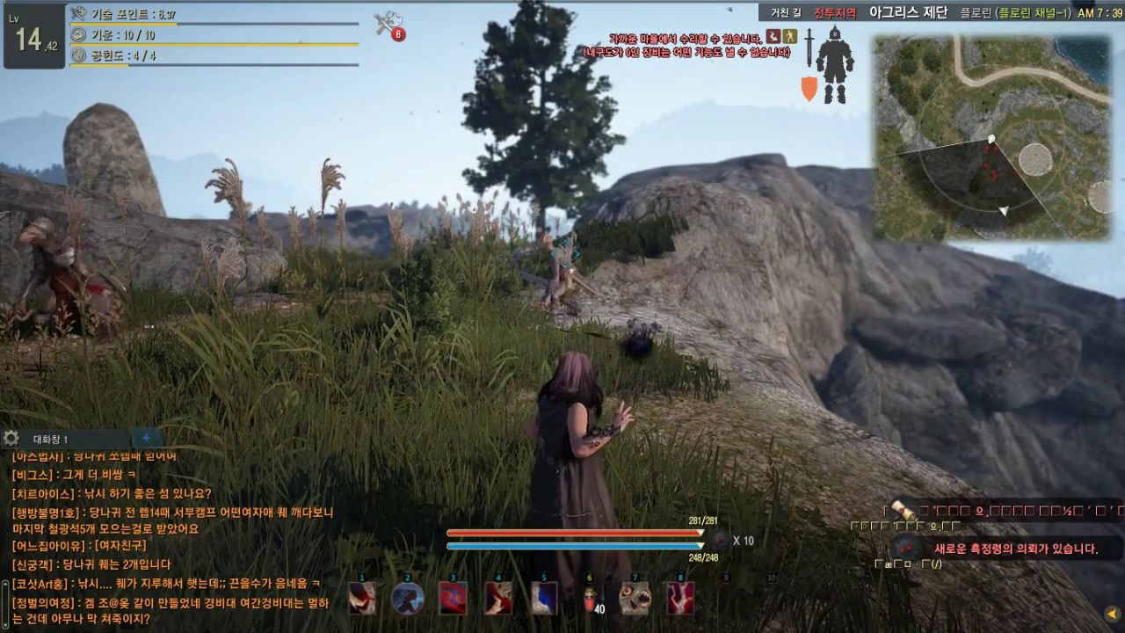
Step: Open 화면 설정 from the menu bar gear, close it, then reopen it through the Esc radial menu
key("ctrl")
mouse_move(1065, 629)
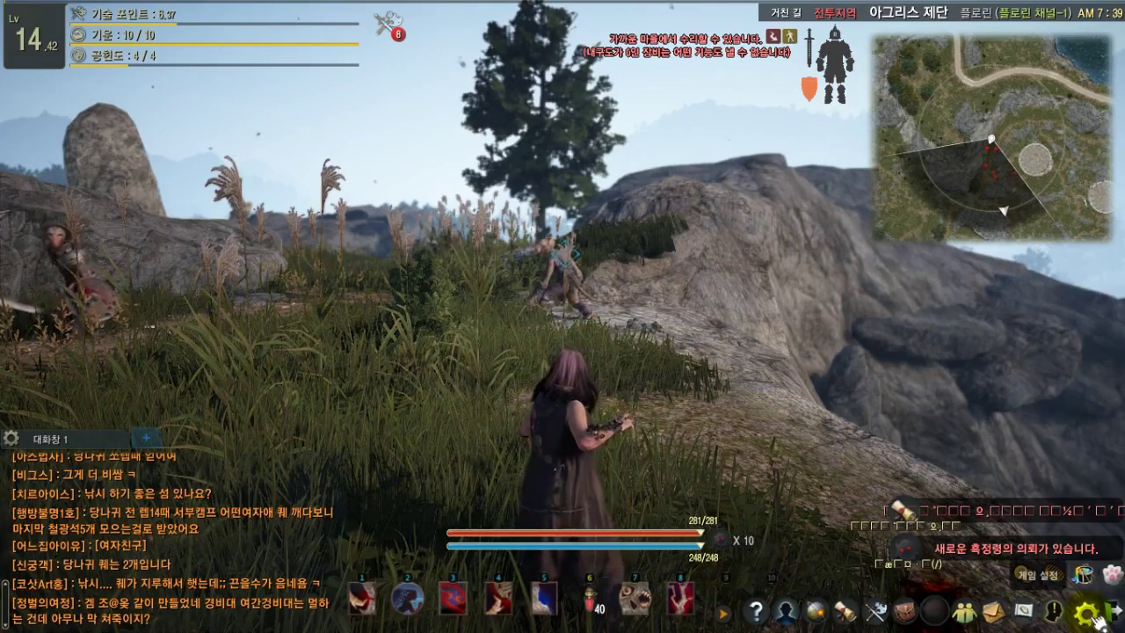
left_click(1084, 611)
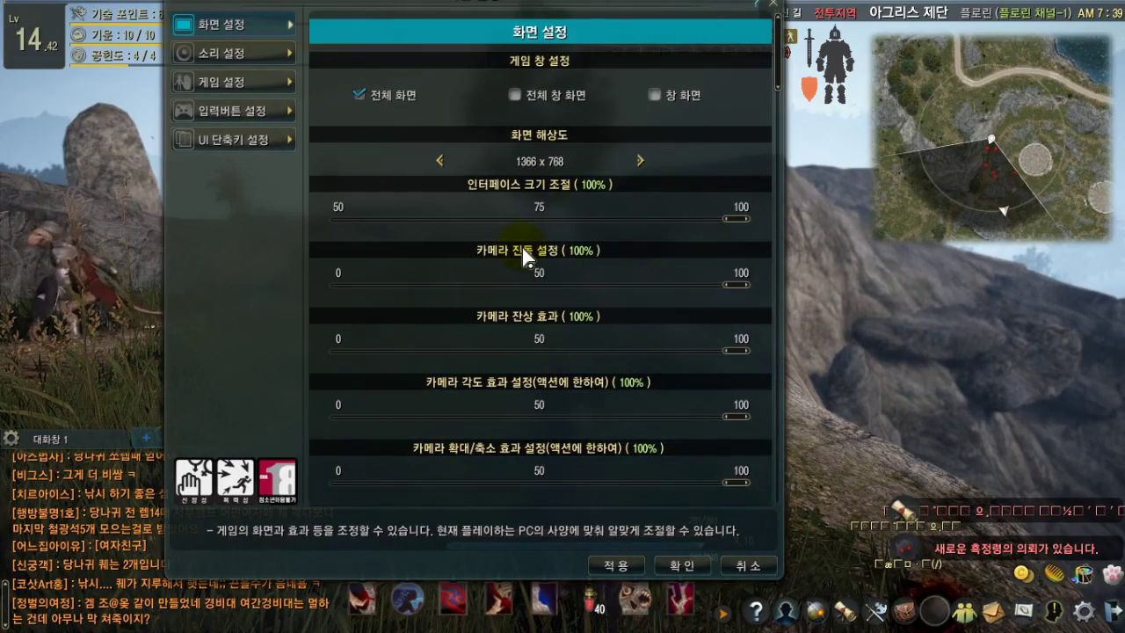
key("Escape")
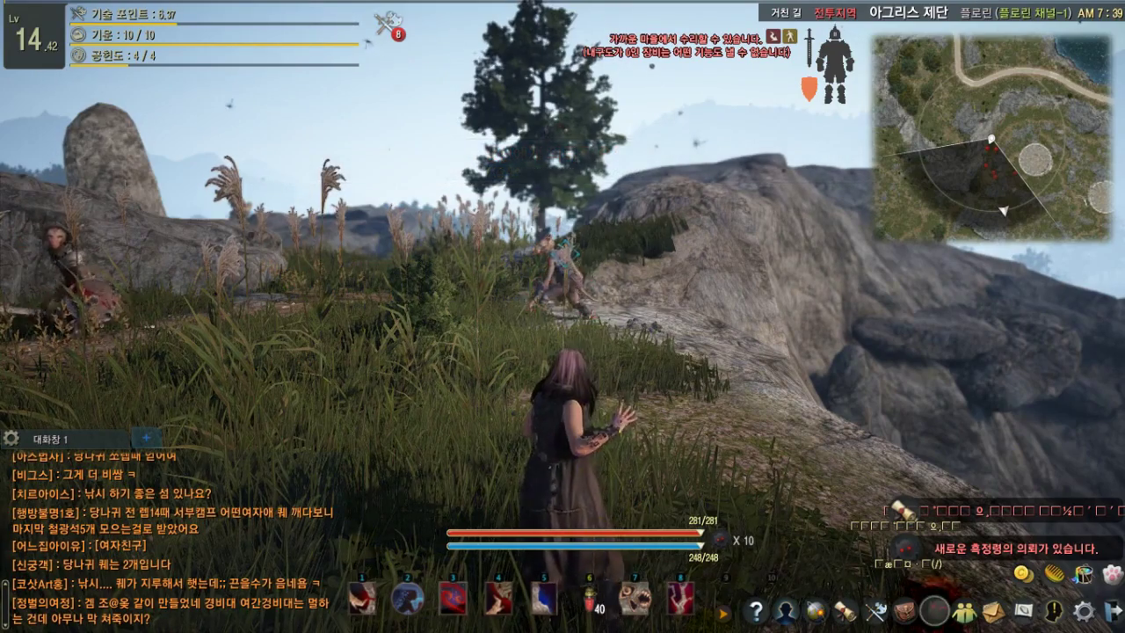
key("Escape")
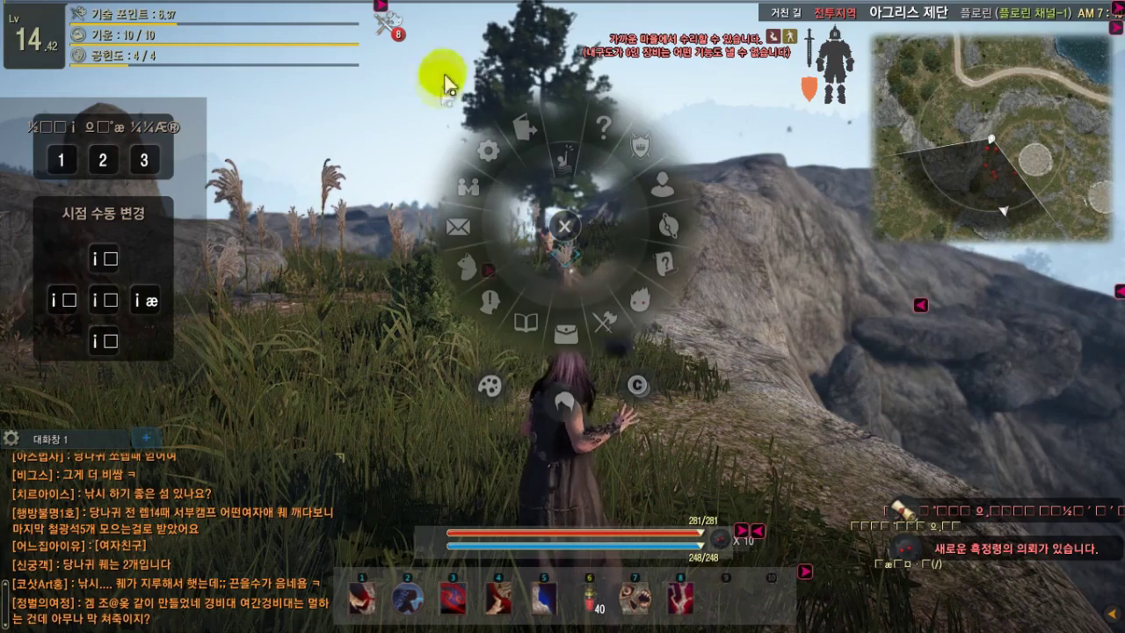
left_click(486, 148)
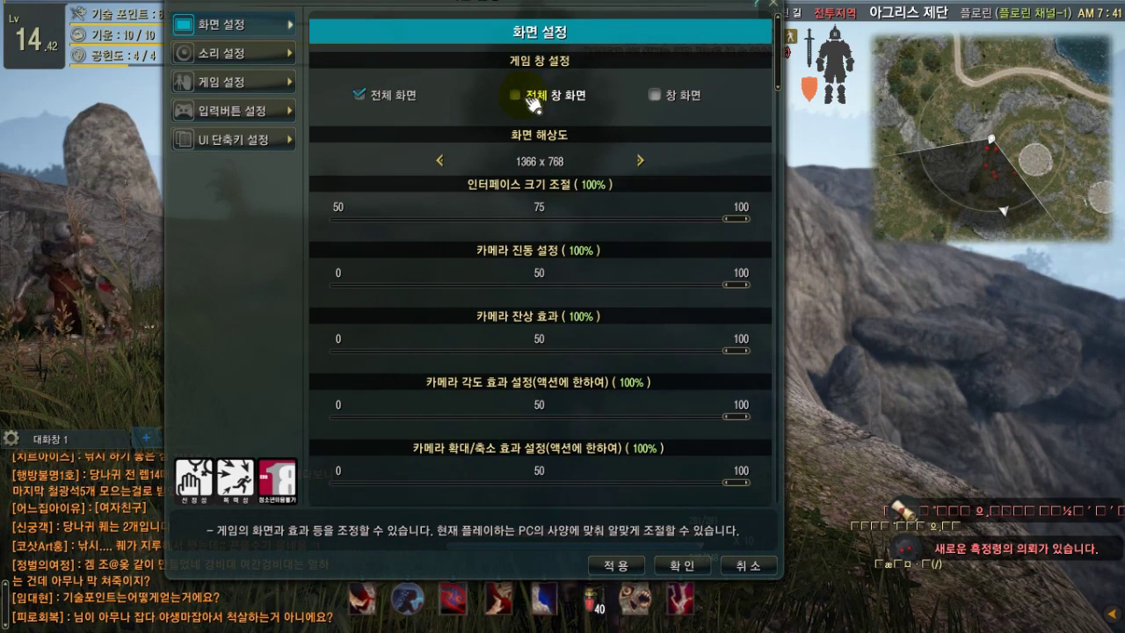
left_click(531, 96)
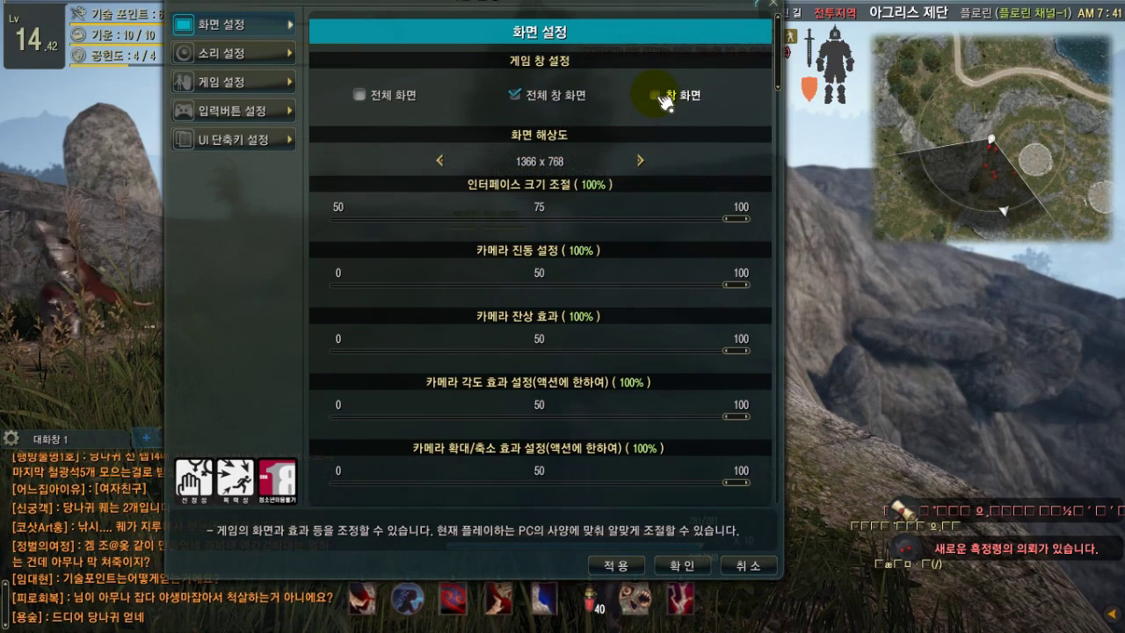
left_click(361, 95)
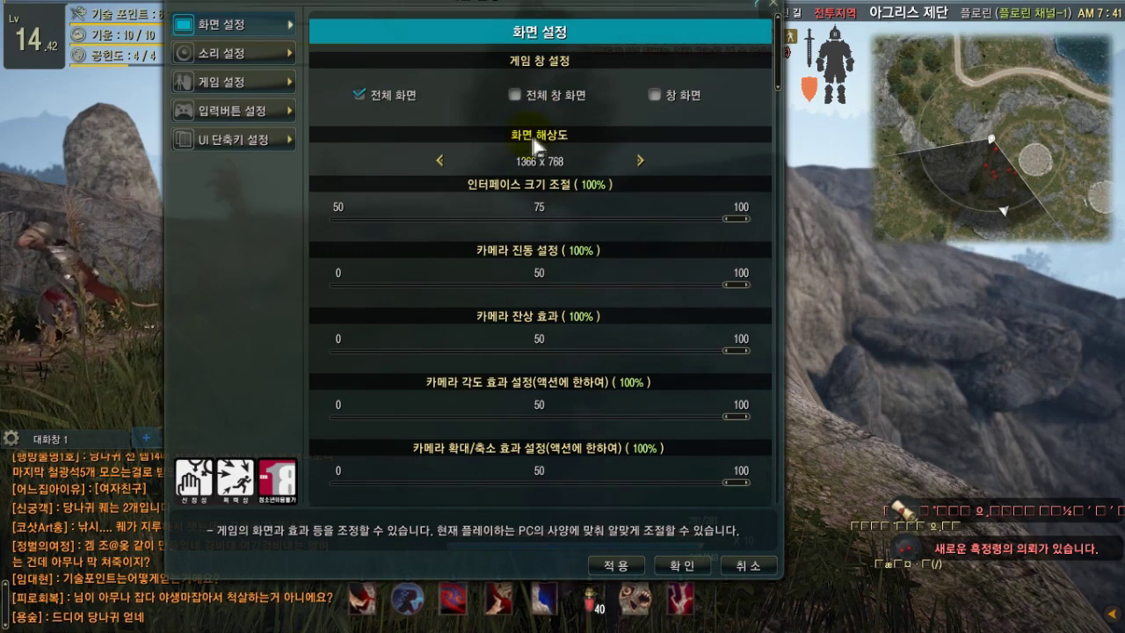
left_click(441, 160)
left_click(437, 159)
Step: With resolution kept at 1366 x 768, set the interface size to 75% and apply it
left_click(641, 161)
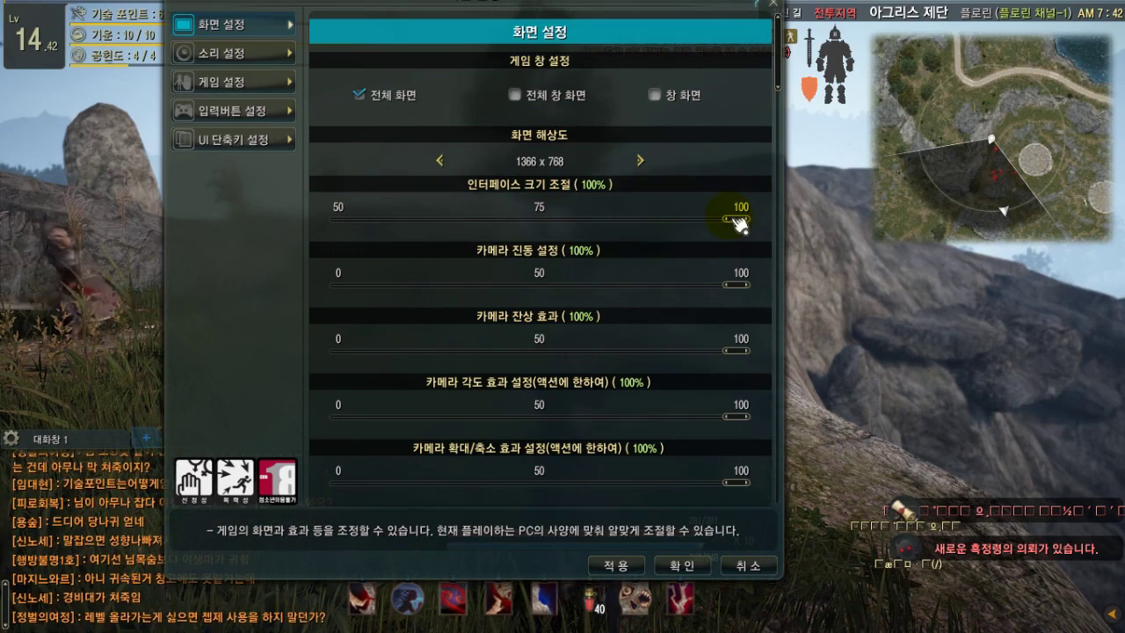
left_click_drag(736, 222, 645, 221)
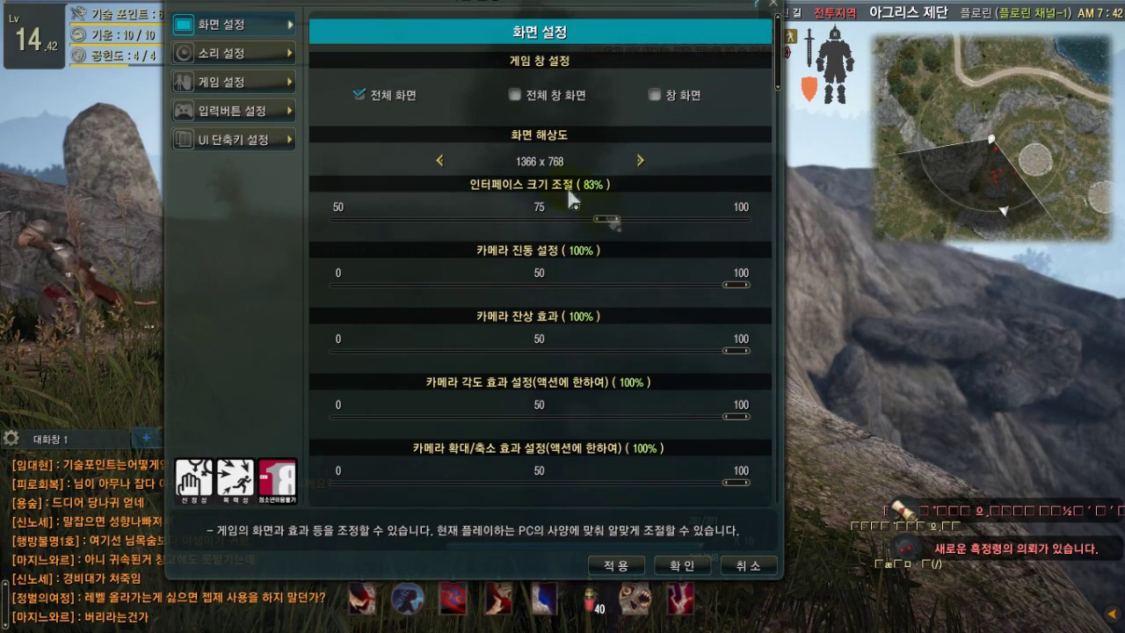
left_click(339, 32)
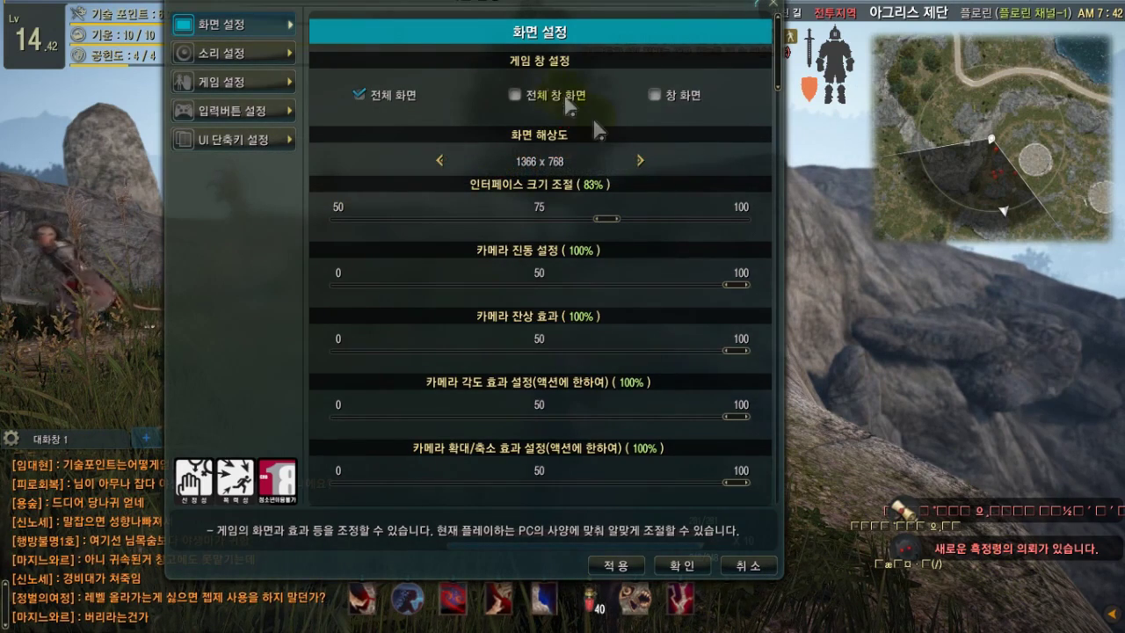
left_click_drag(606, 221, 542, 222)
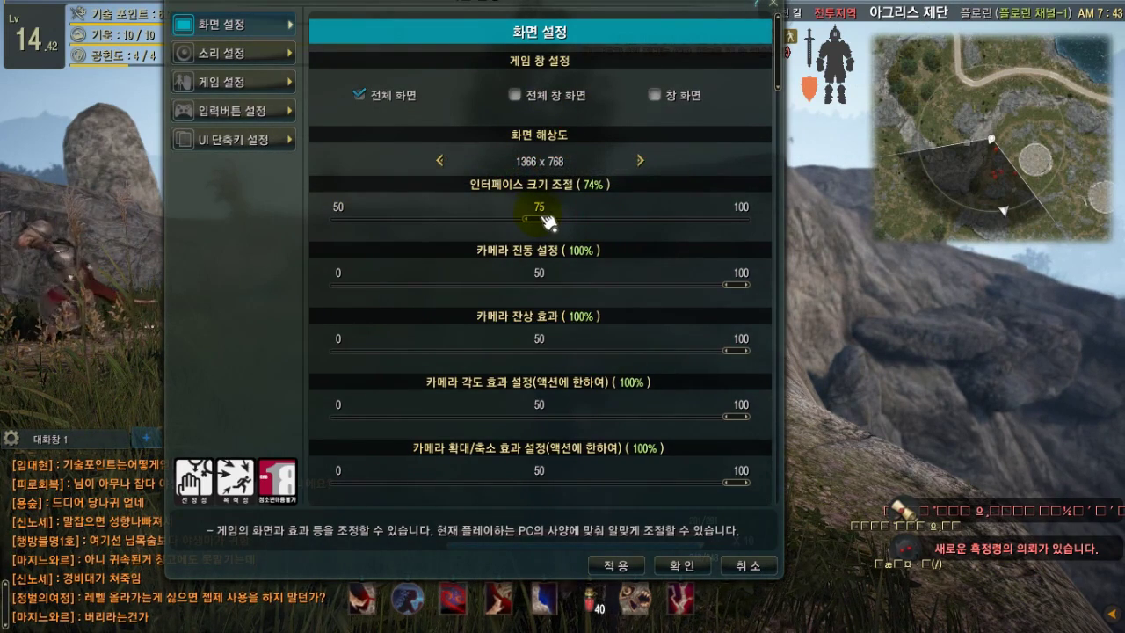
left_click(683, 567)
left_click(530, 283)
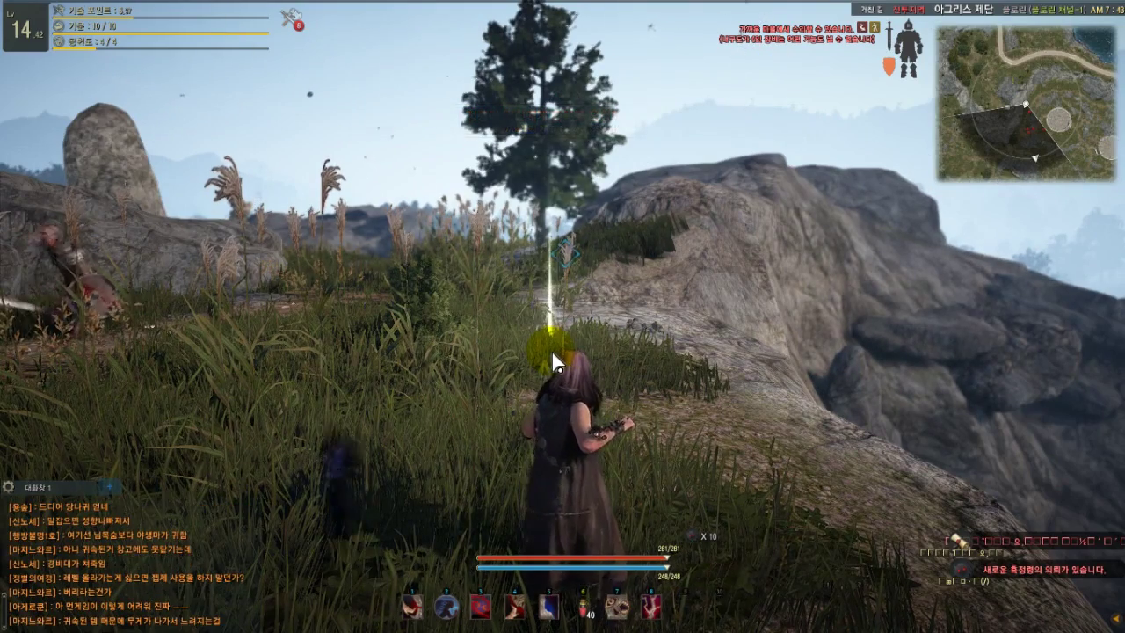
Step: Return the interface size from 75% to 100% in 화면 설정 and keep the applied change
key("Escape")
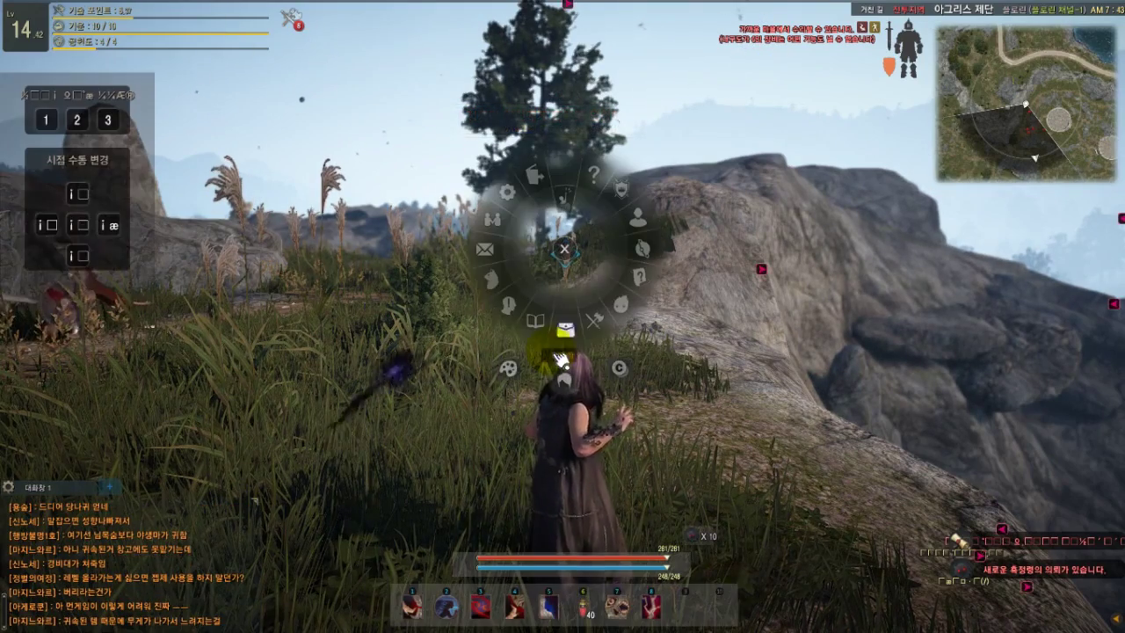
left_click(502, 193)
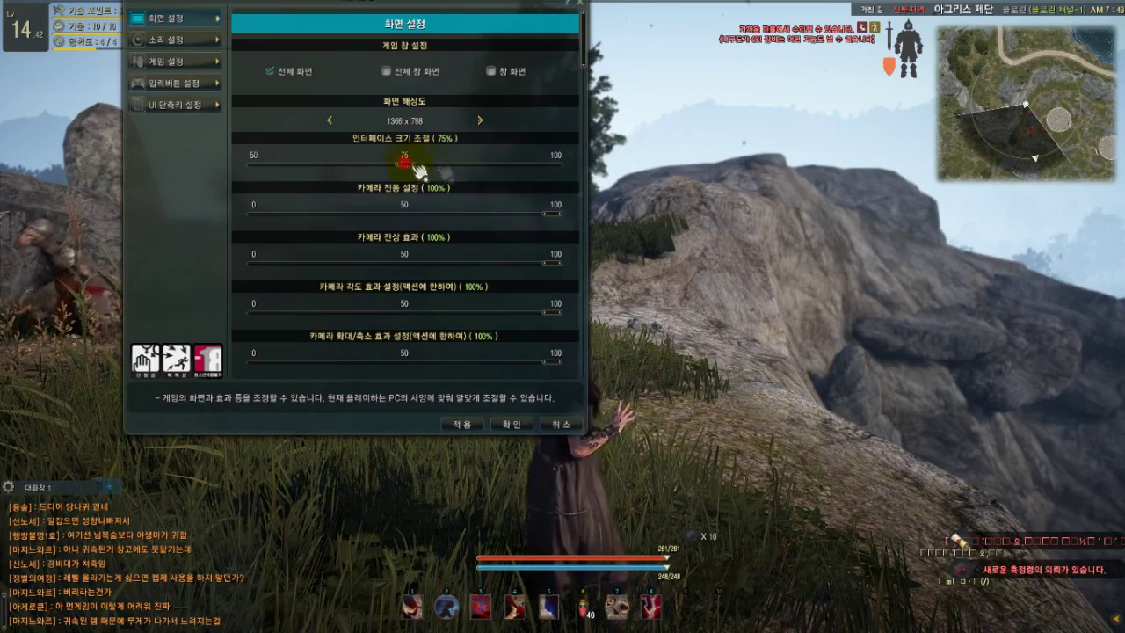
left_click_drag(417, 169, 585, 156)
left_click(515, 426)
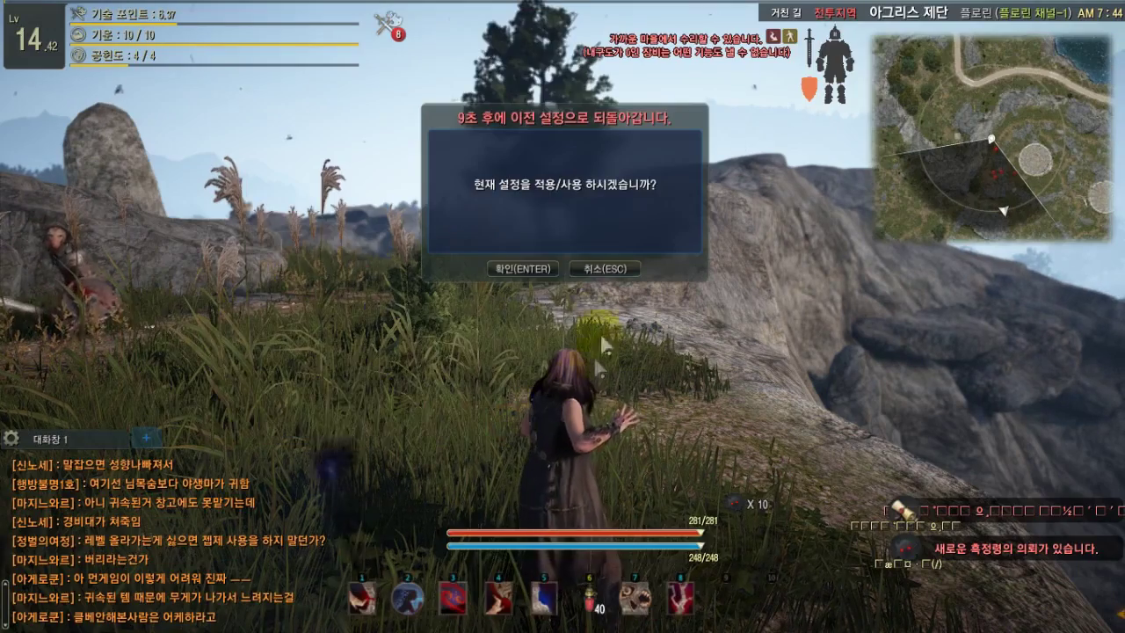
left_click(540, 269)
key("Escape")
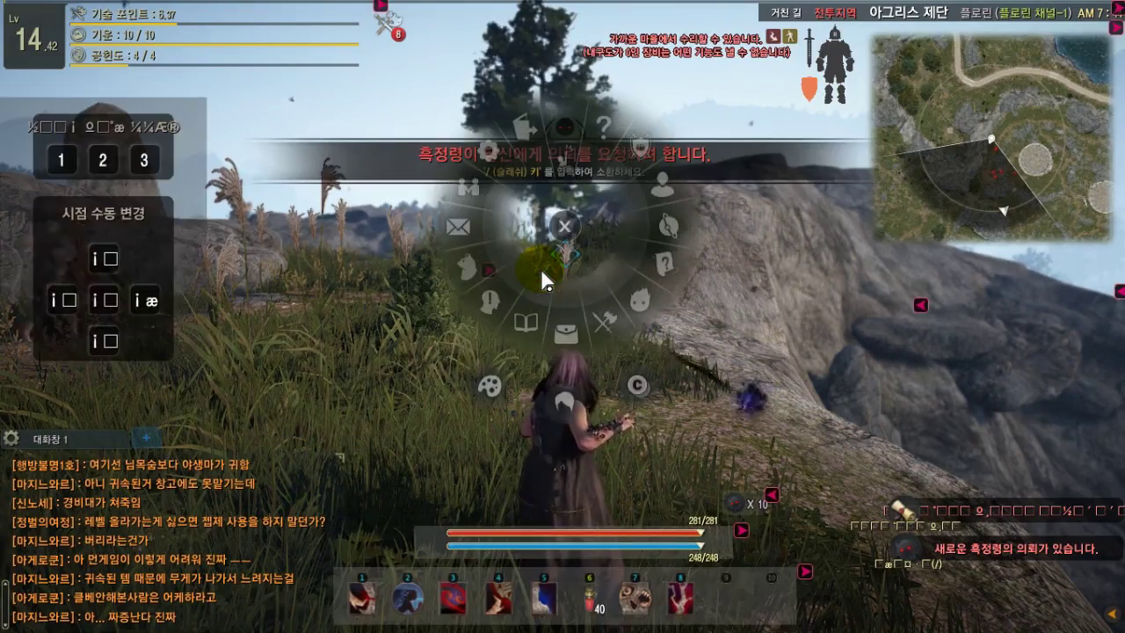
Step: Reopen 화면 설정 from the gear in the Esc radial menu
left_click(507, 193)
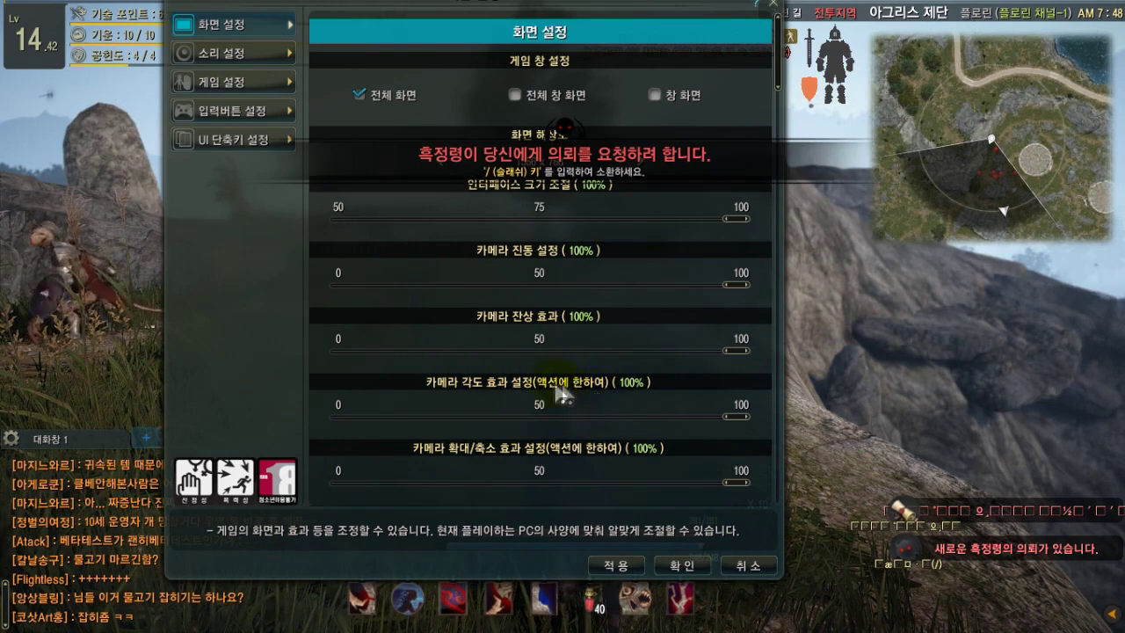
Step: Scroll the 화면 설정 list down to 텍스쳐 품질, 그래픽 품질 and 감마 조절
scroll(563, 387, "down", 1)
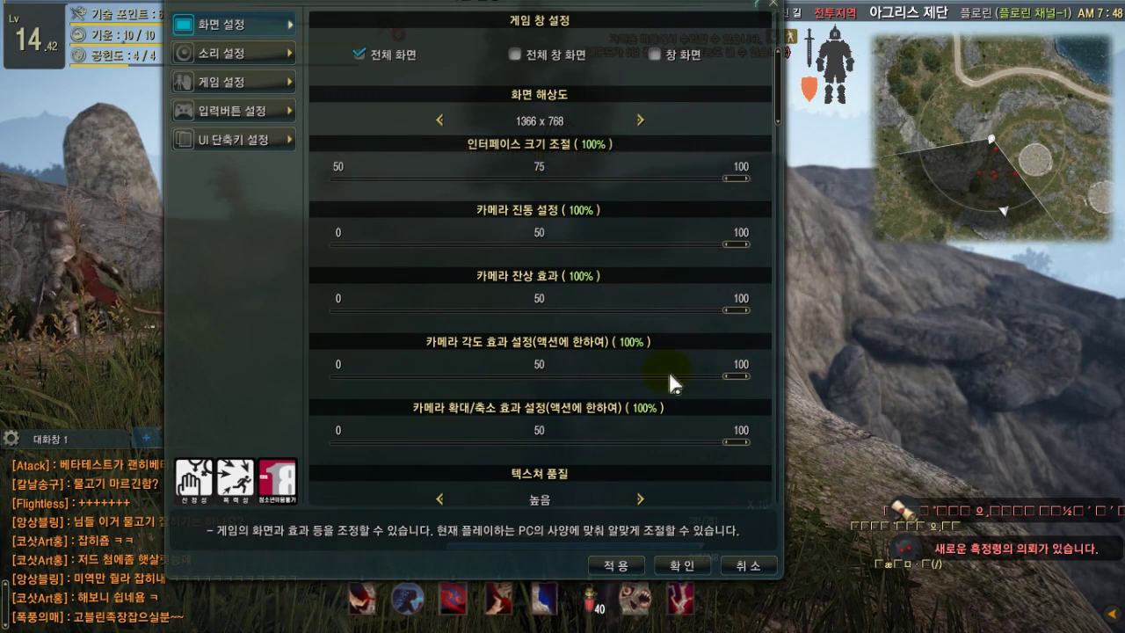
scroll(711, 366, "down", 1)
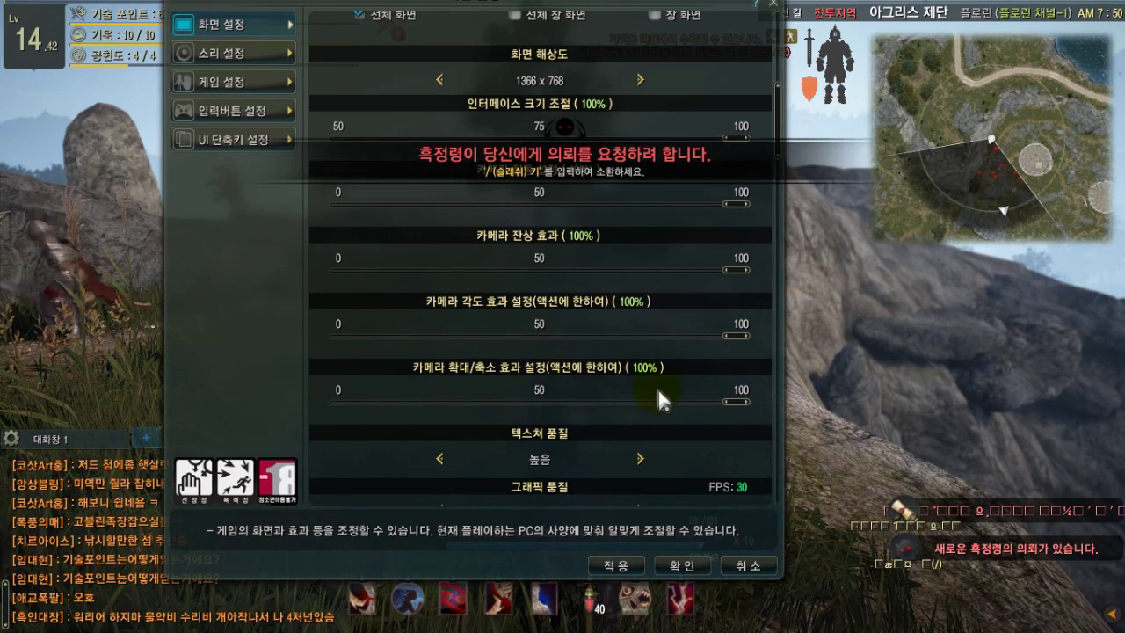
scroll(653, 369, "down", 1)
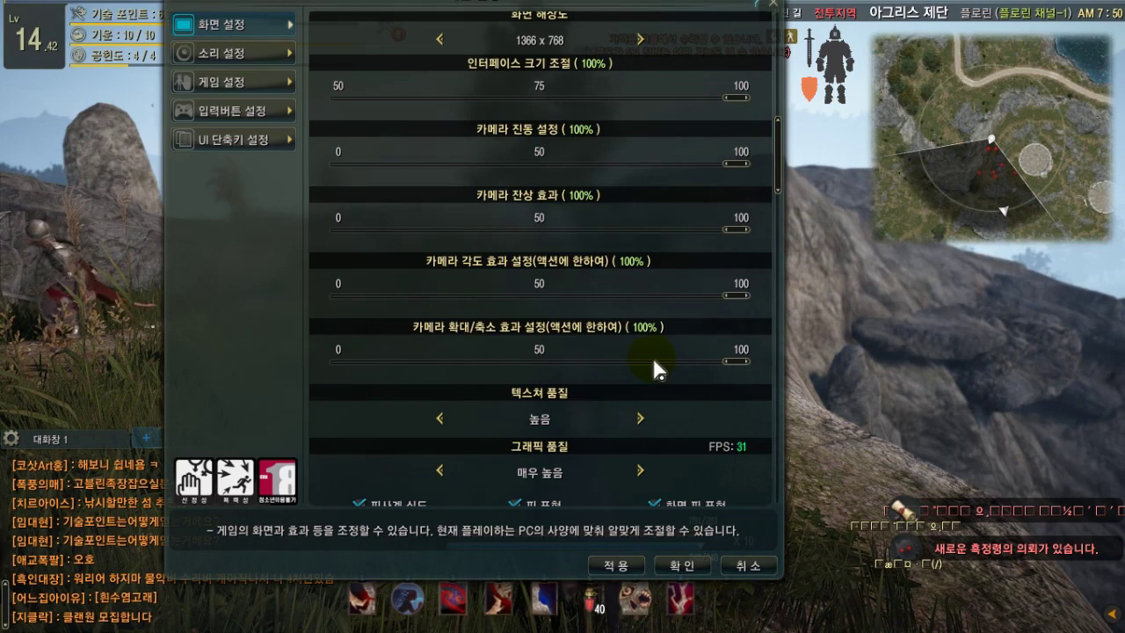
scroll(652, 354, "down", 2)
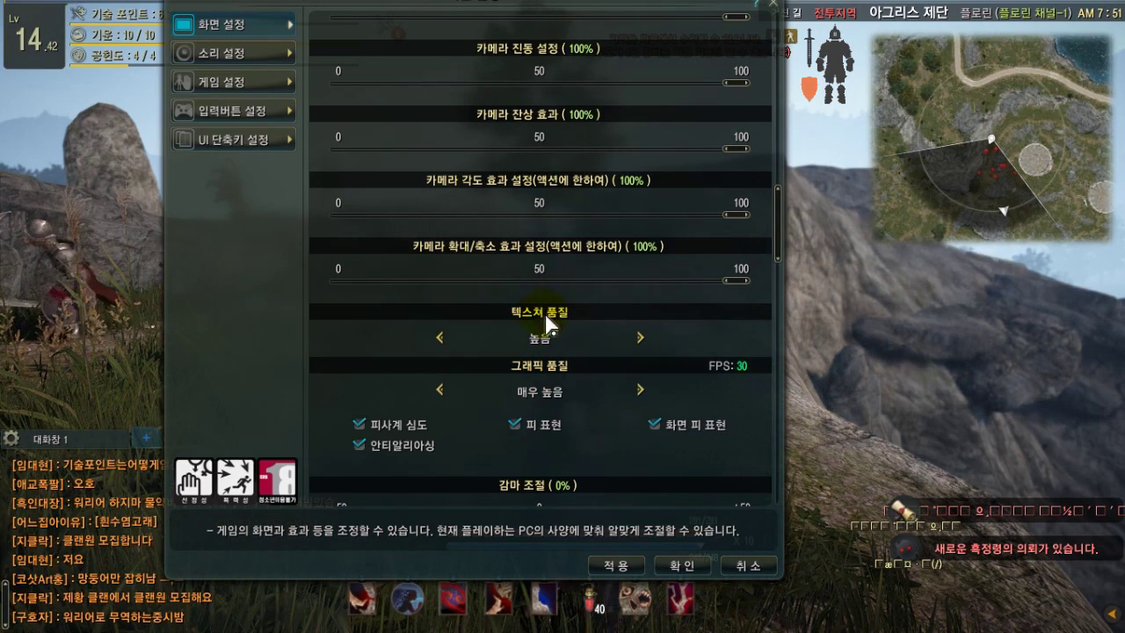
left_click(439, 339)
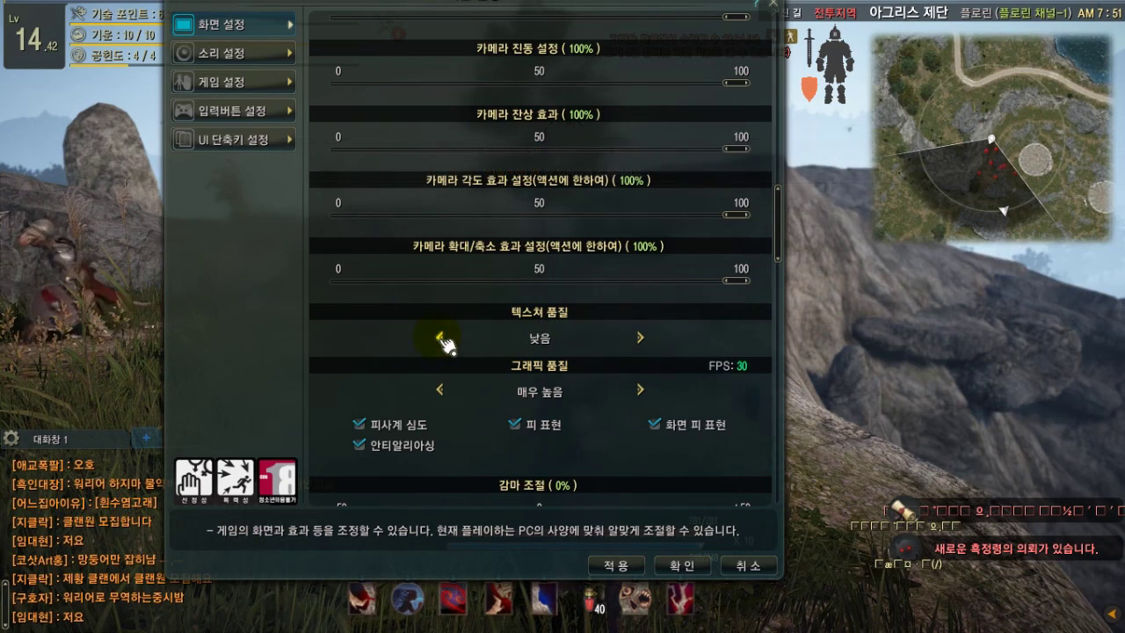
left_click(642, 340)
left_click(642, 340)
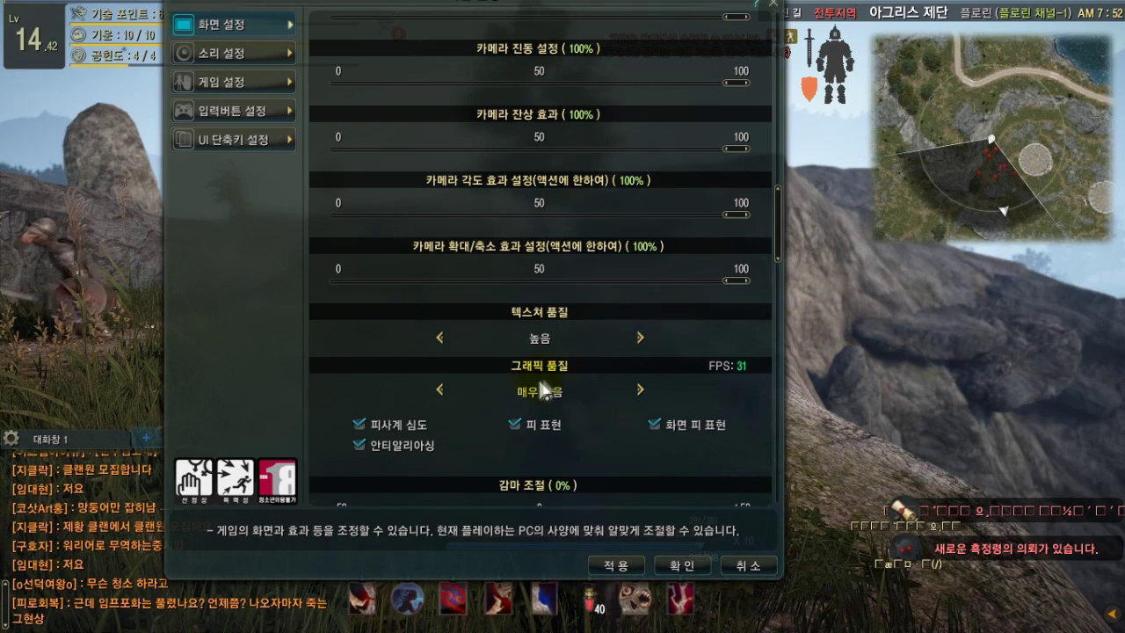
left_click(442, 391)
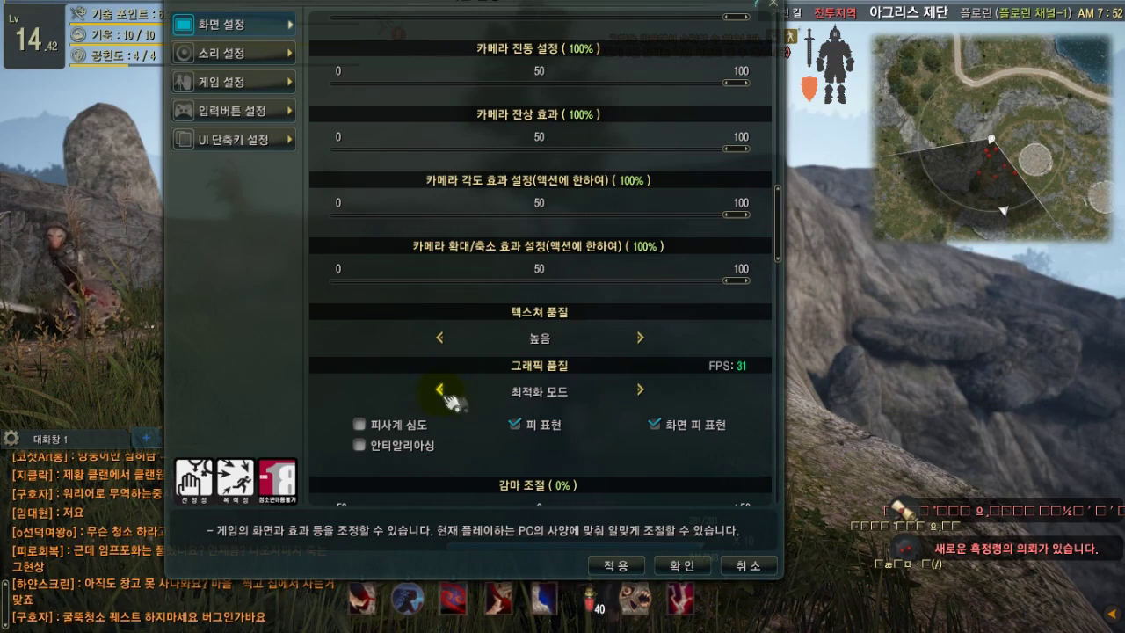
left_click(642, 393)
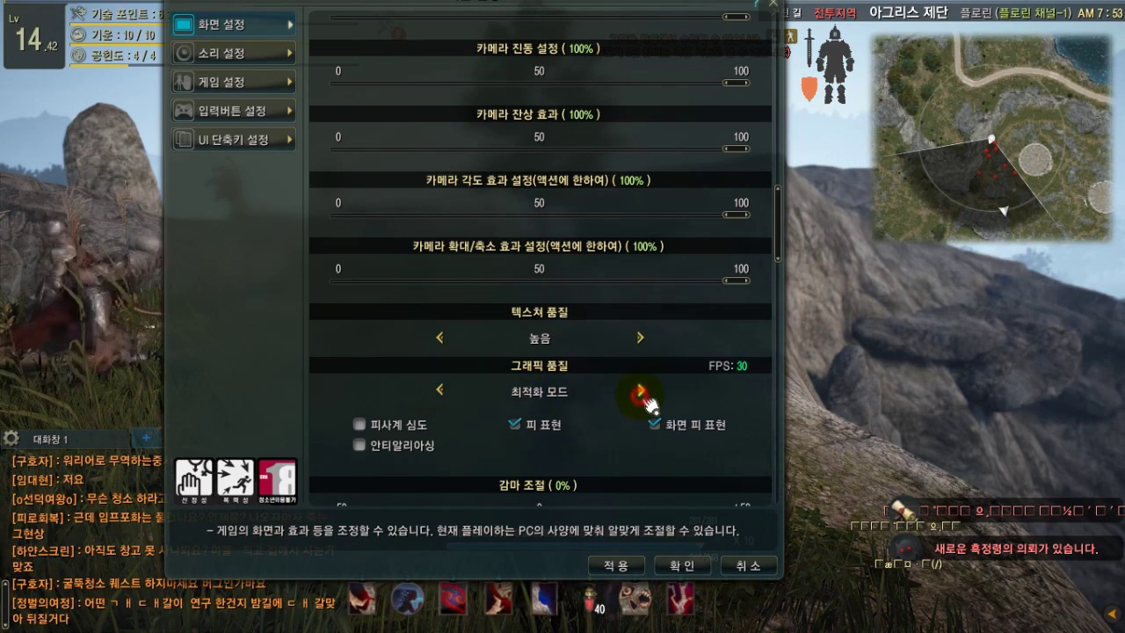
left_click(642, 393)
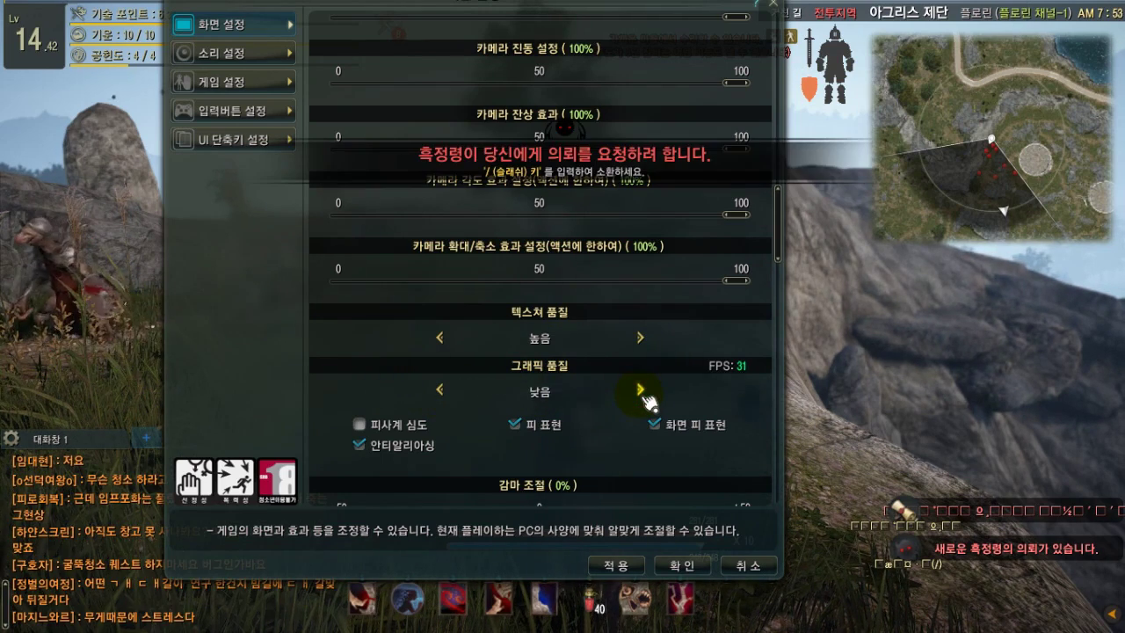
left_click(642, 392)
left_click(642, 392)
left_click(642, 392)
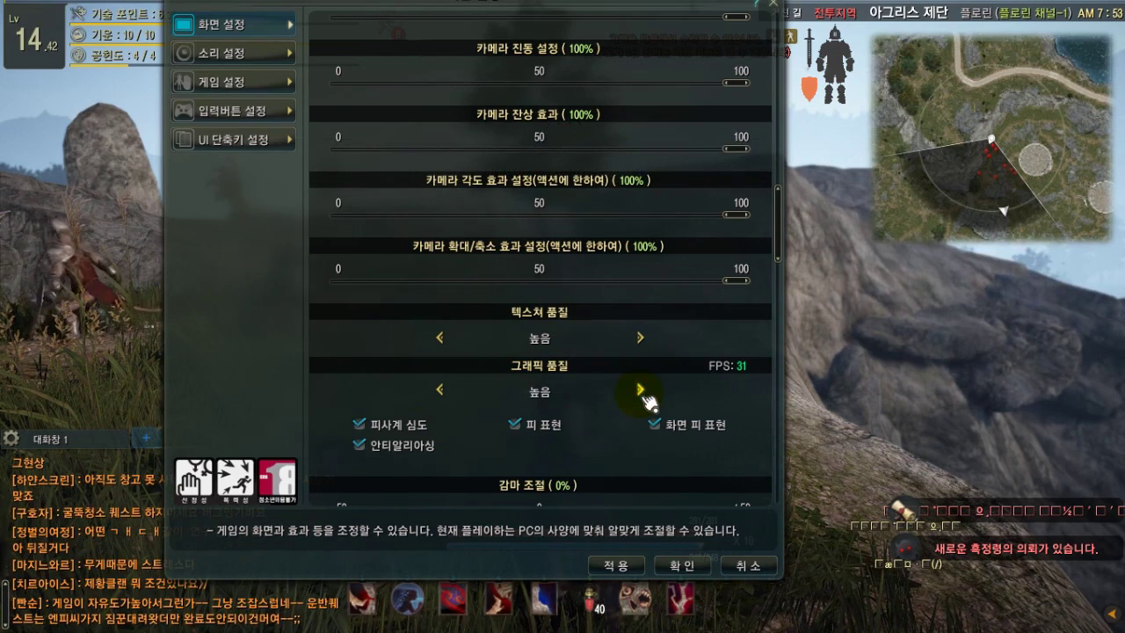
left_click(642, 392)
scroll(606, 377, "down", 1)
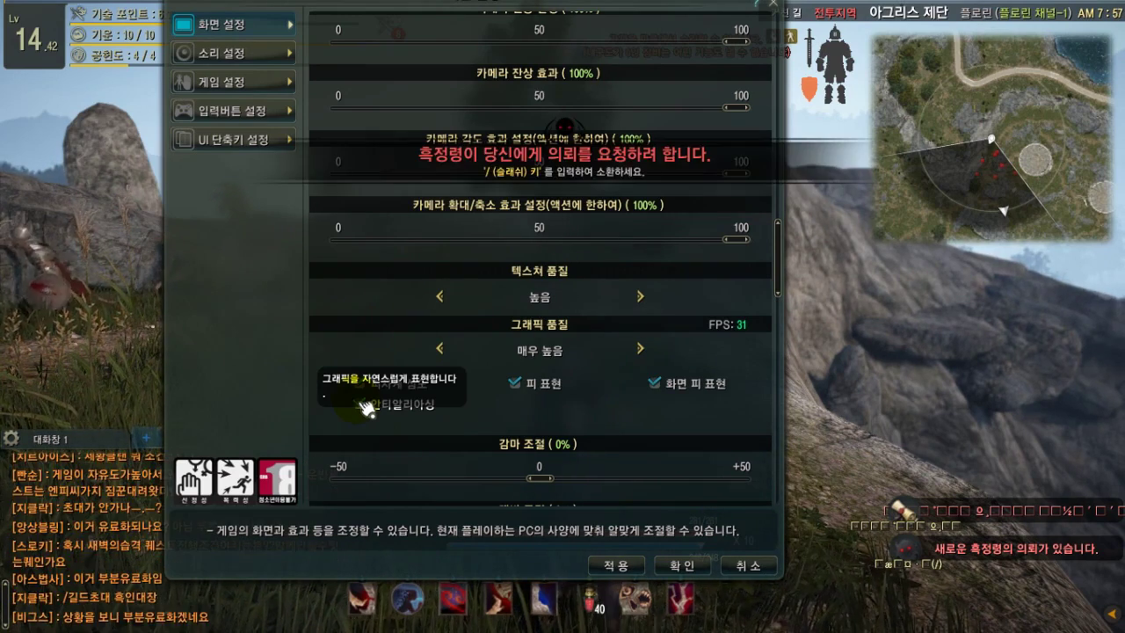
scroll(530, 397, "down", 2)
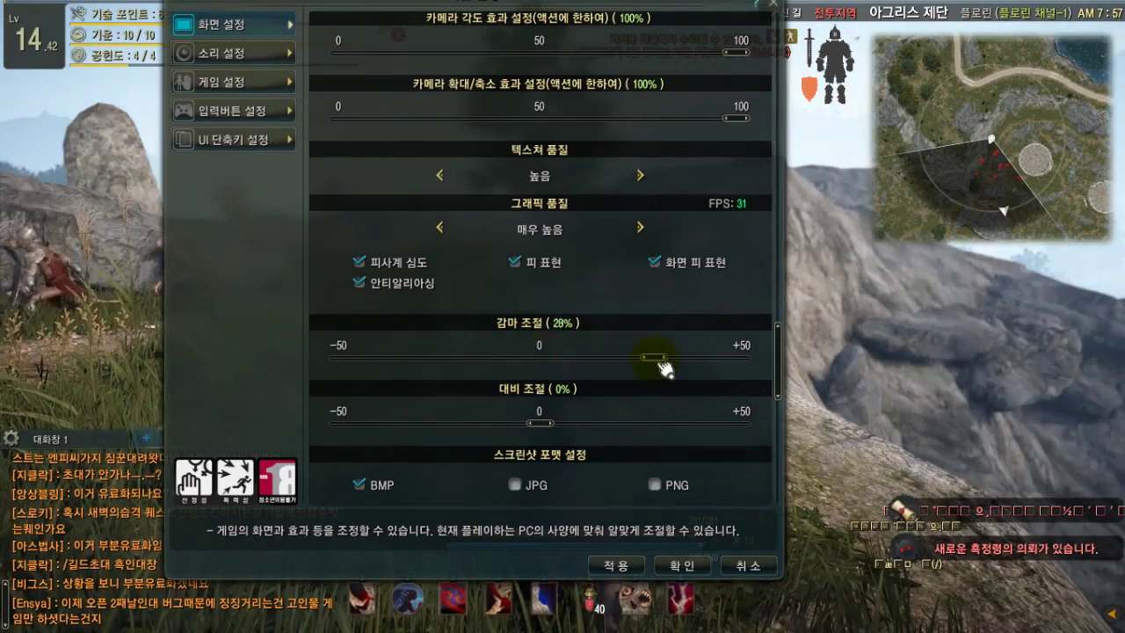
mouse_move(539, 357)
left_mouse_down()
mouse_move(446, 360)
mouse_move(670, 359)
mouse_move(434, 363)
mouse_move(662, 365)
mouse_move(535, 366)
mouse_move(551, 365)
left_mouse_up()
mouse_move(539, 423)
left_mouse_down()
mouse_move(672, 429)
mouse_move(419, 427)
mouse_move(540, 424)
mouse_move(550, 435)
left_mouse_up()
scroll(615, 371, "down", 2)
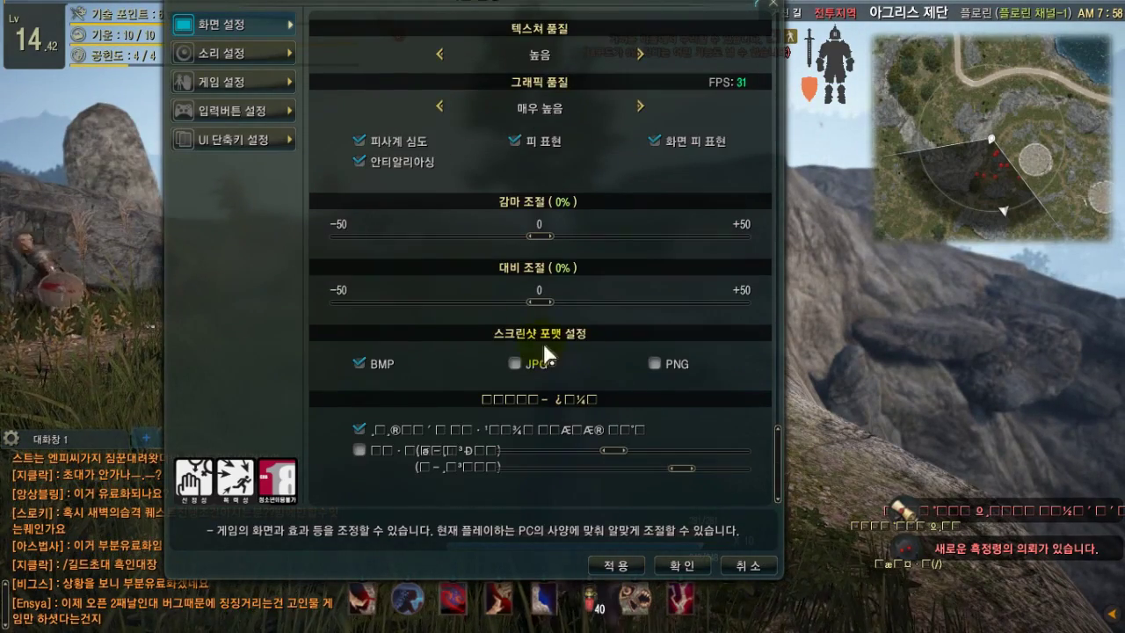